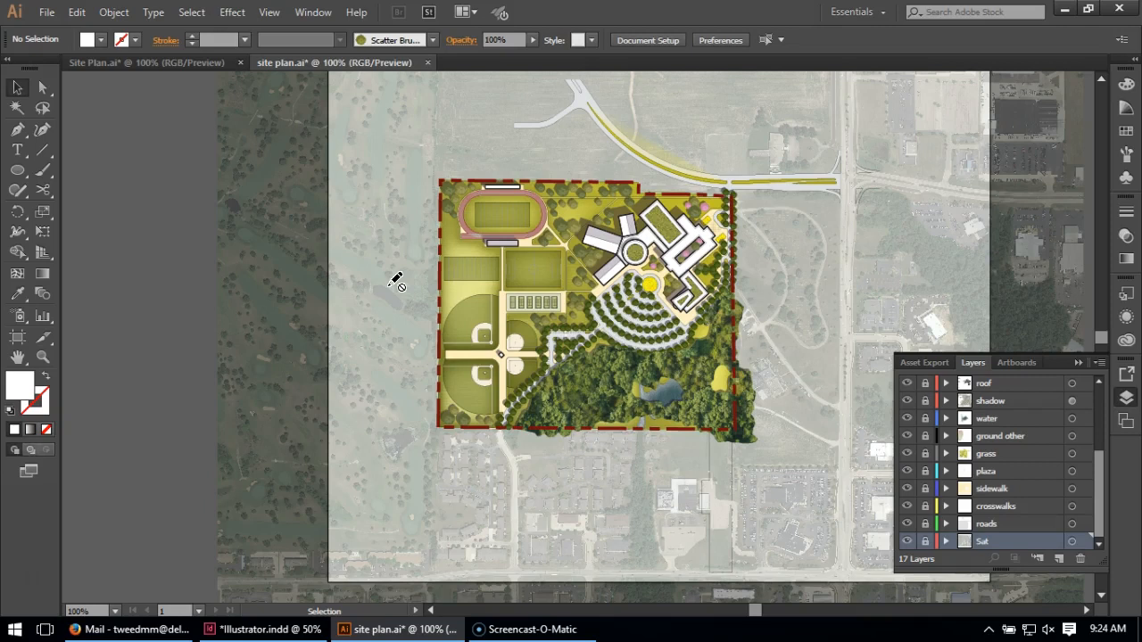
# Unlock the Sat layer and select its linked satellite image.
pyautogui.scroll(2, 355, 334)
pyautogui.scroll(-1, 356, 334)
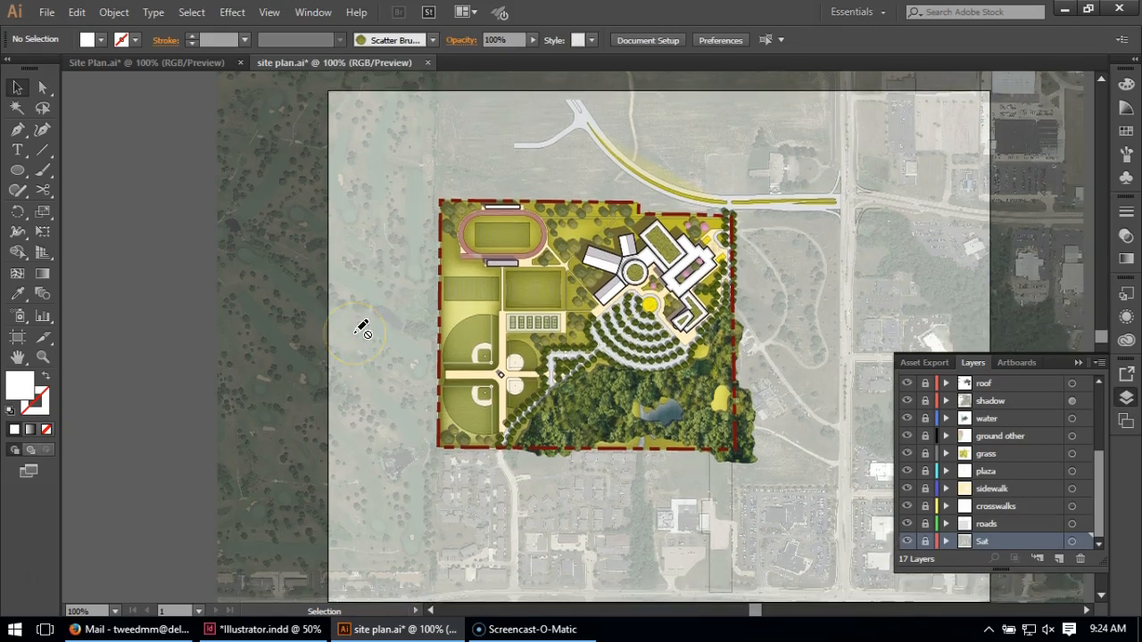
pyautogui.click(360, 349)
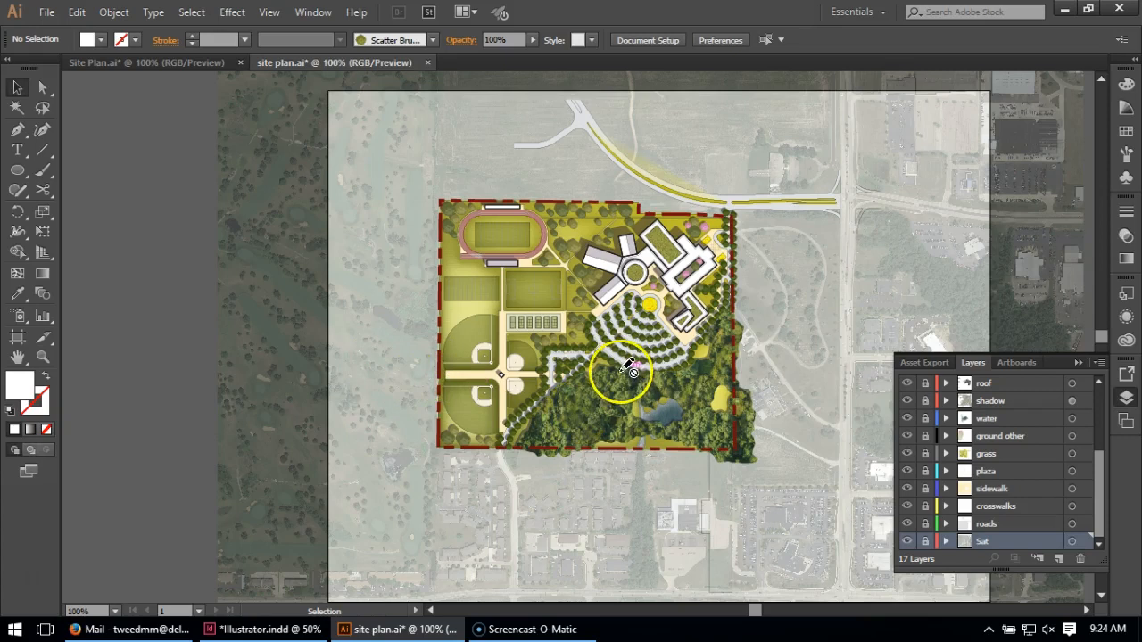
pyautogui.click(924, 539)
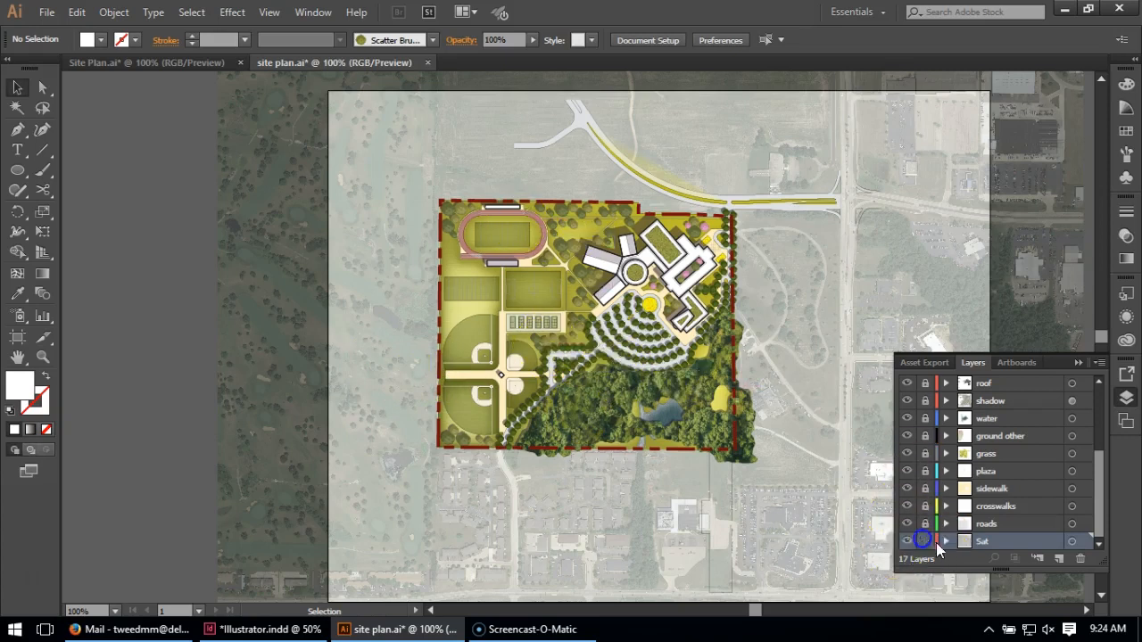
pyautogui.click(838, 377)
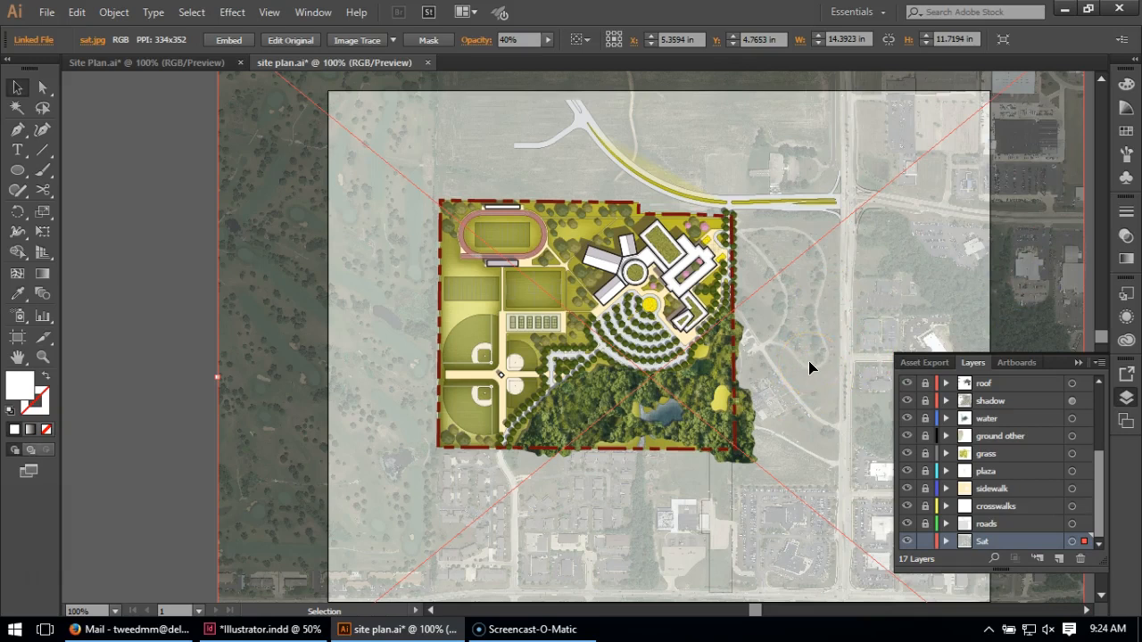
# Set the satellite image's opacity to 75% and deselect it to check the effect.
pyautogui.click(1120, 238)
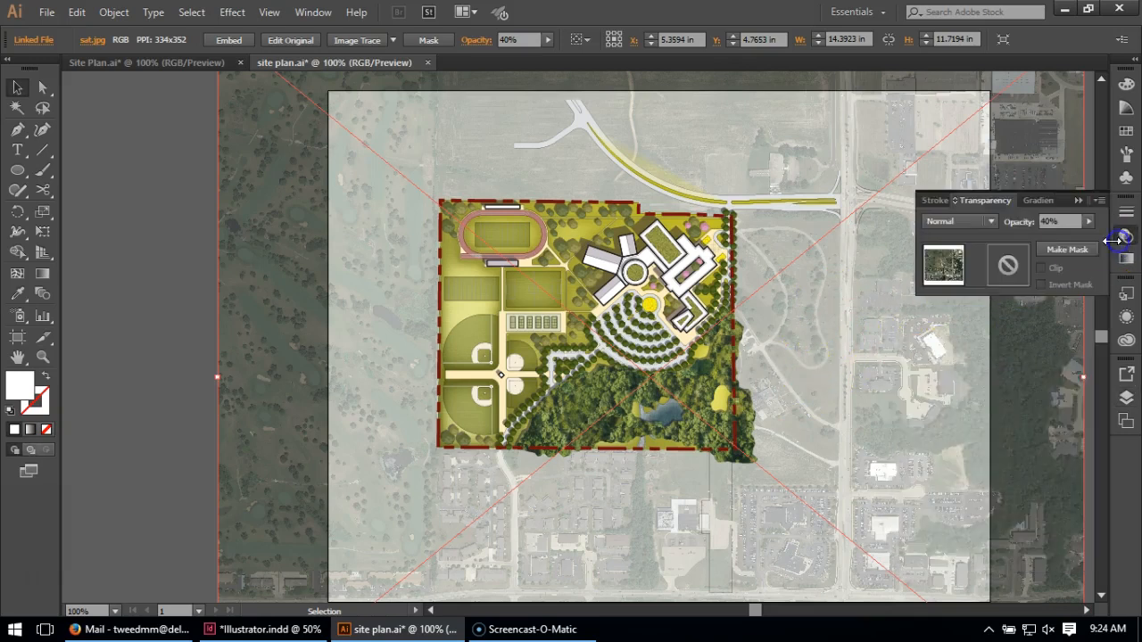
pyautogui.click(992, 223)
pyautogui.click(1017, 234)
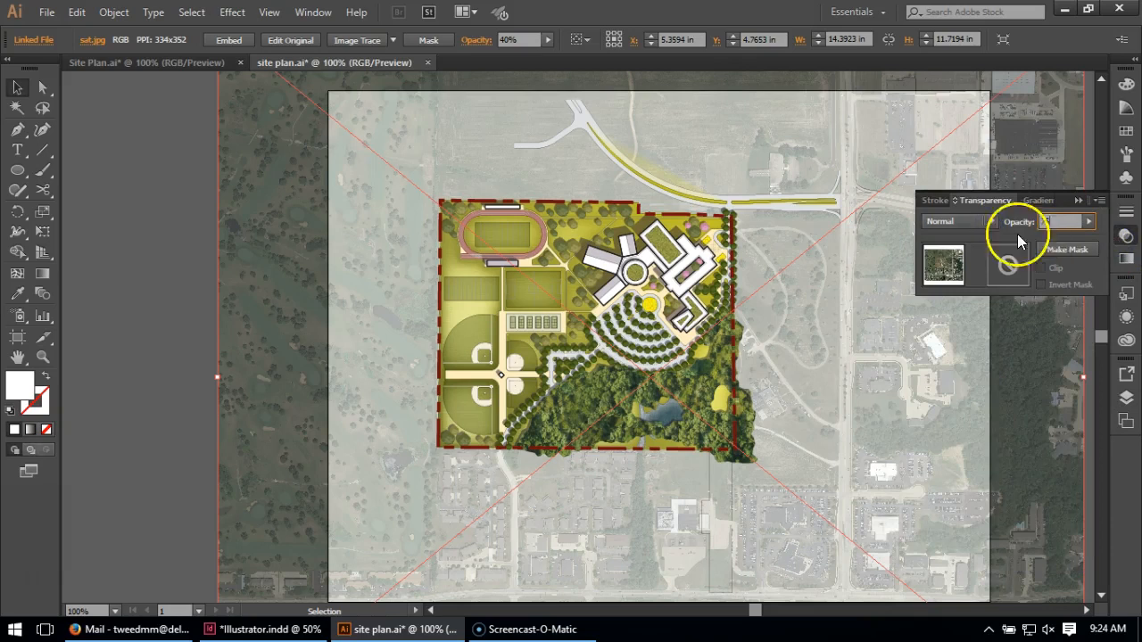
pyautogui.write('75')
pyautogui.click(129, 237)
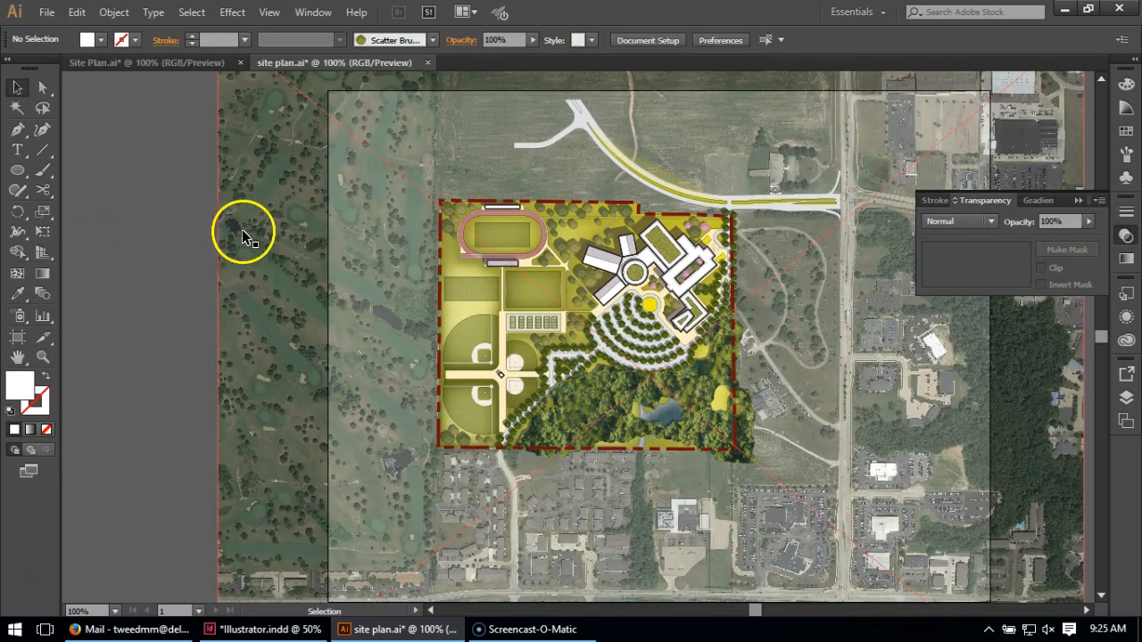
pyautogui.click(302, 258)
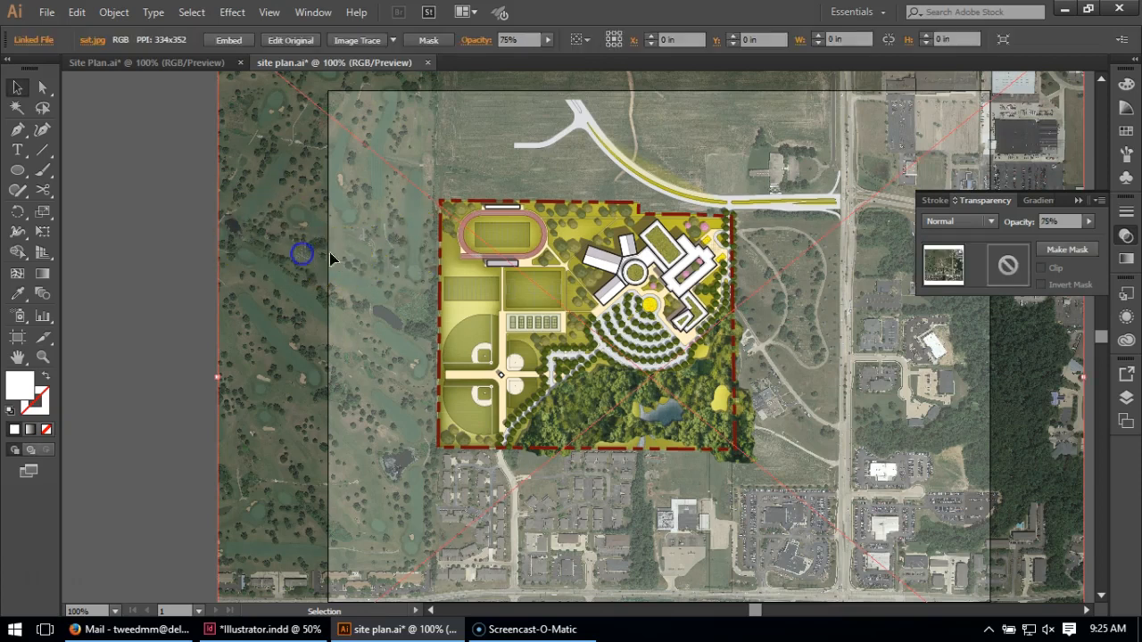
pyautogui.click(125, 214)
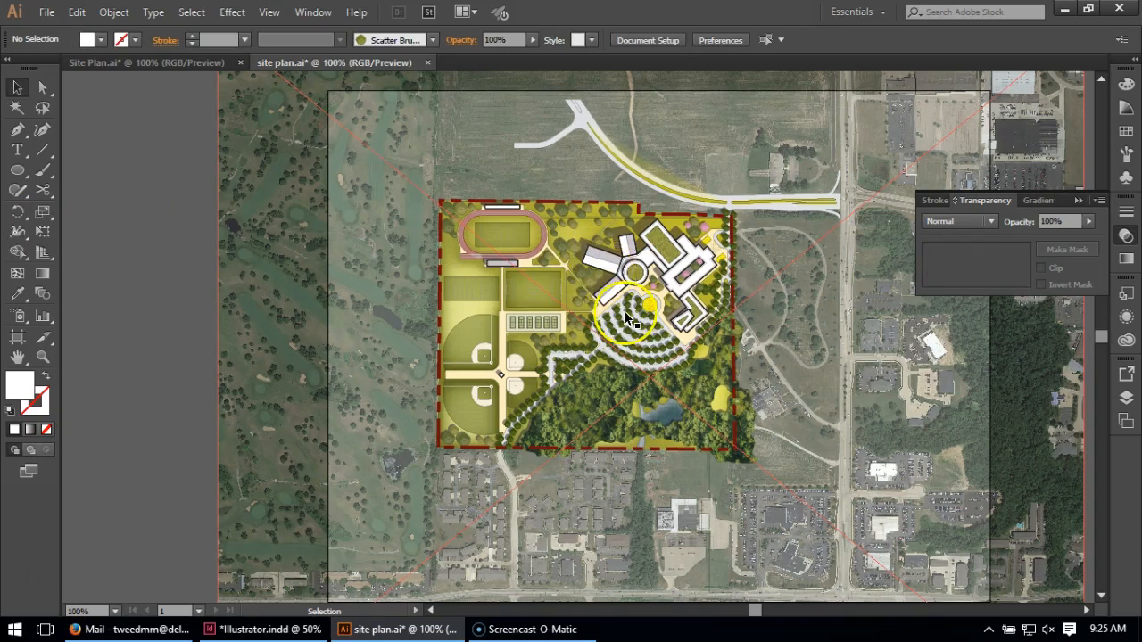
# Lock the Sat layer and add a new layer named "feather" directly above it.
pyautogui.click(1124, 397)
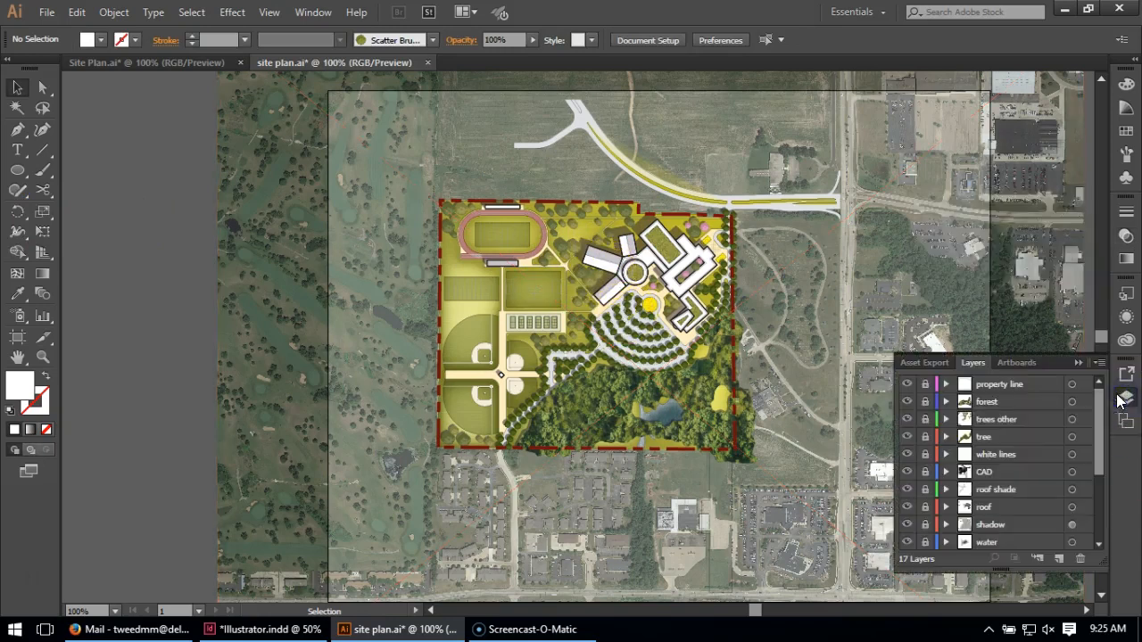
pyautogui.scroll(-3, 1042, 469)
pyautogui.click(926, 541)
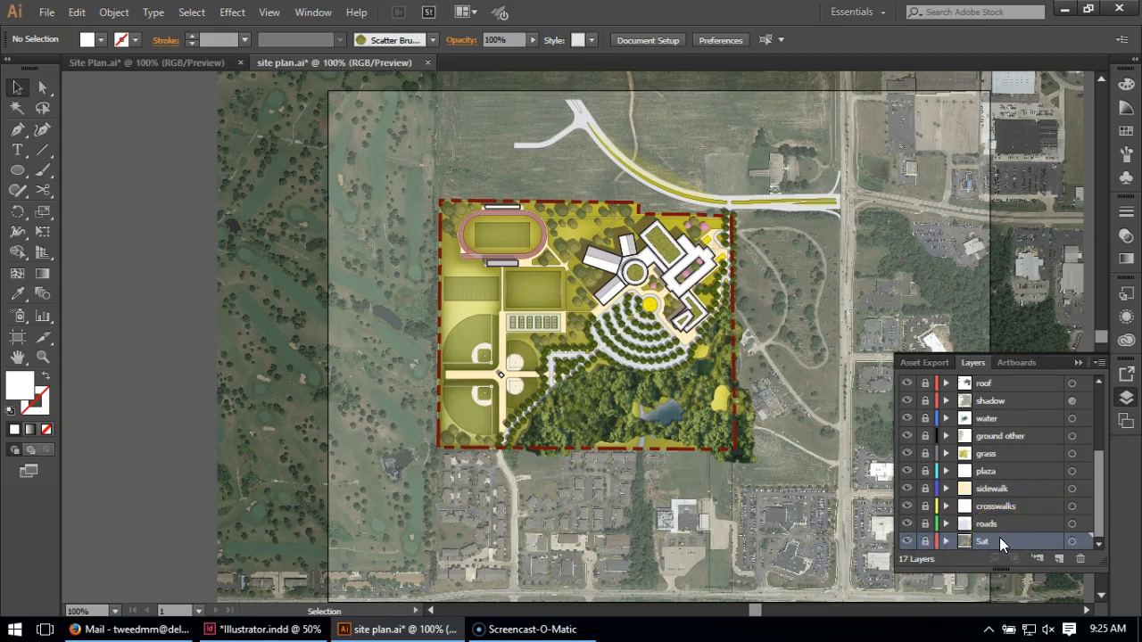
pyautogui.click(1059, 560)
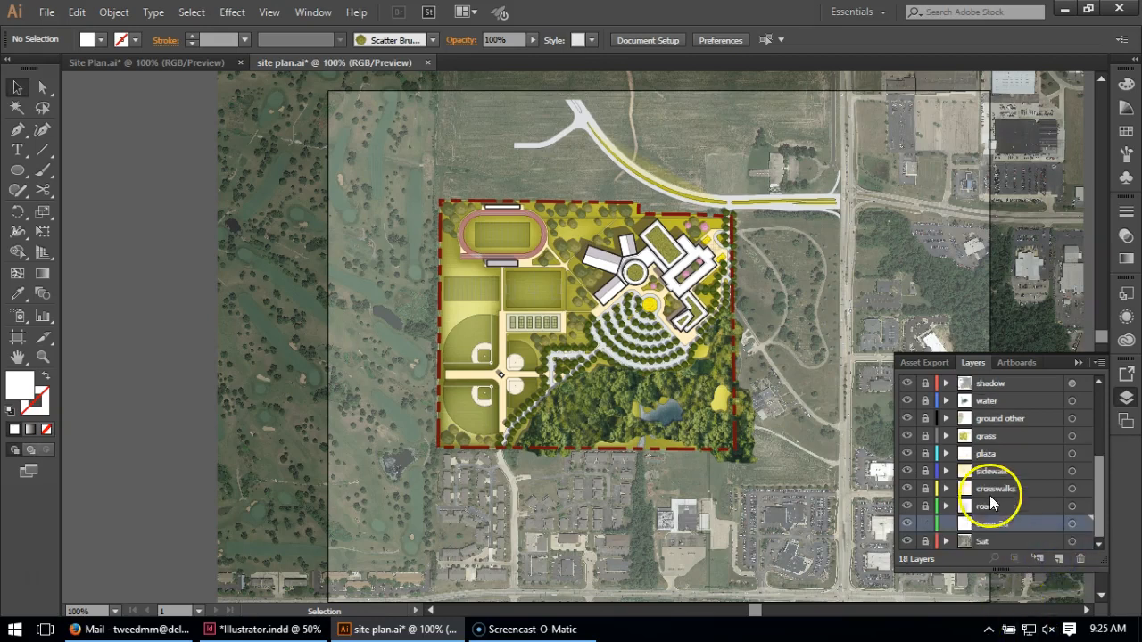
pyautogui.doubleClick(996, 525)
pyautogui.write('feather')
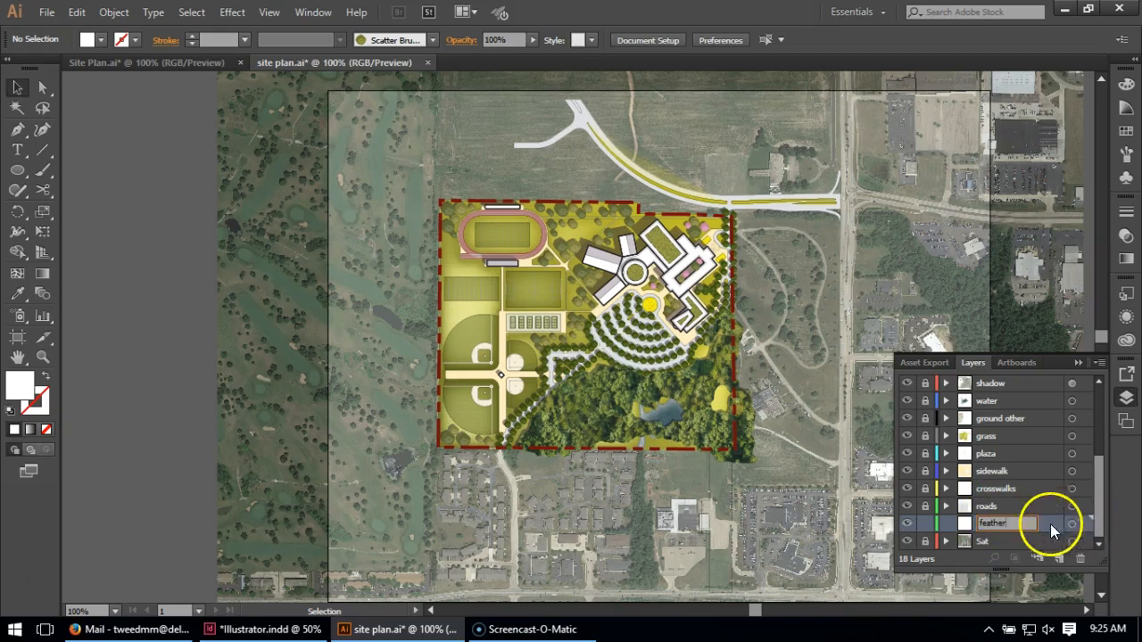
pyautogui.click(1053, 524)
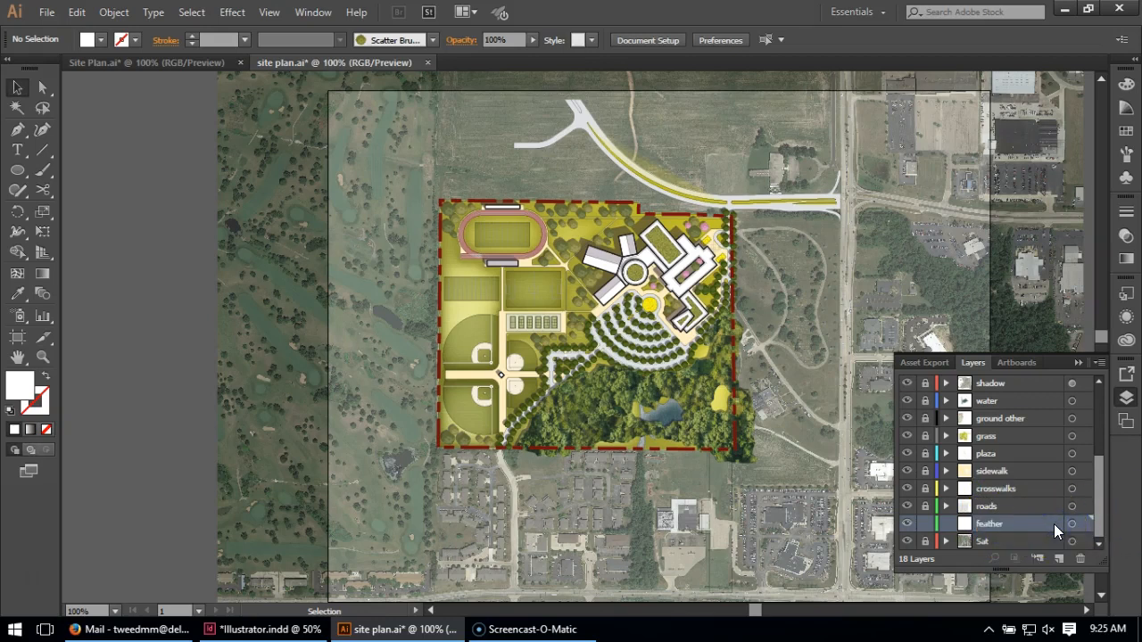
# Trace the red dashed property line corner by corner with the Pen tool as a closed white-filled shape on the feather layer.
pyautogui.click(27, 393)
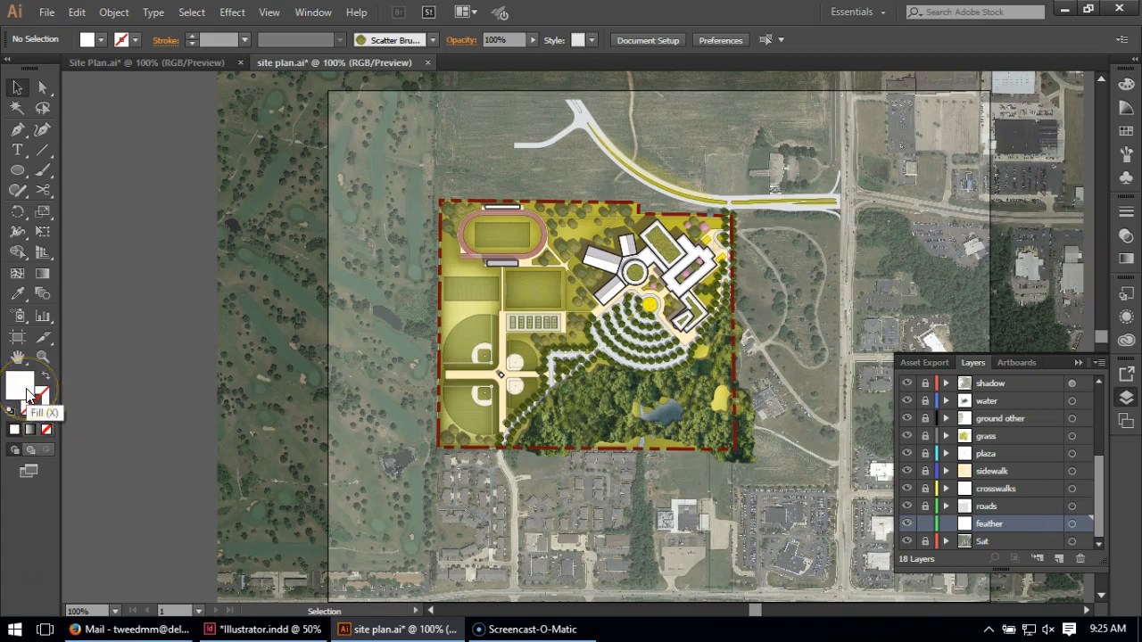
pyautogui.scroll(1, 559, 324)
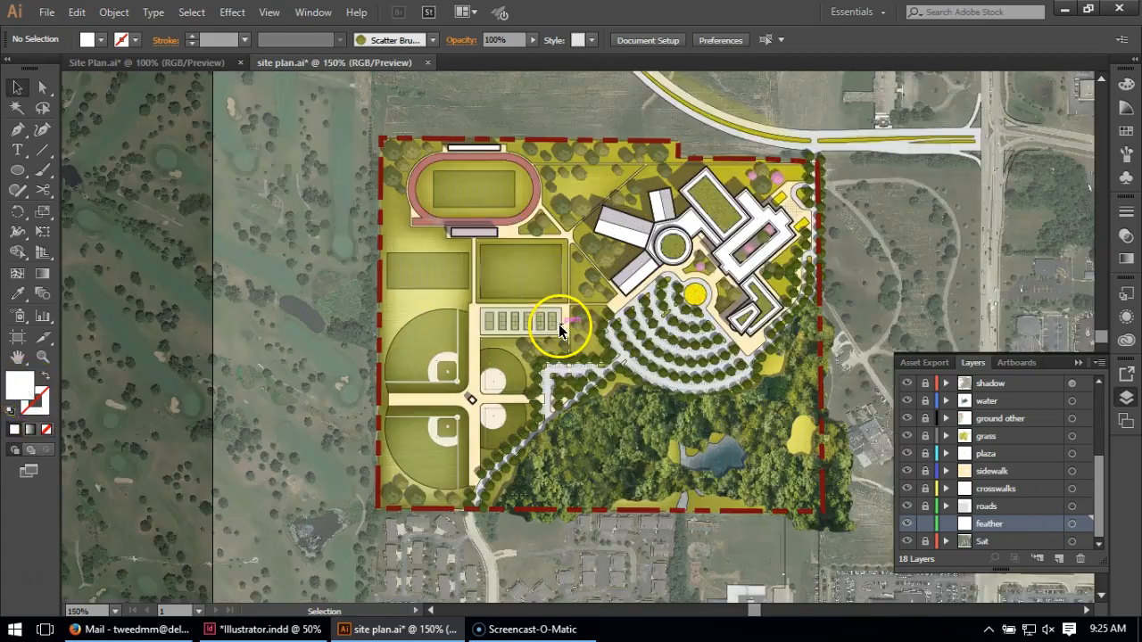
pyautogui.click(17, 132)
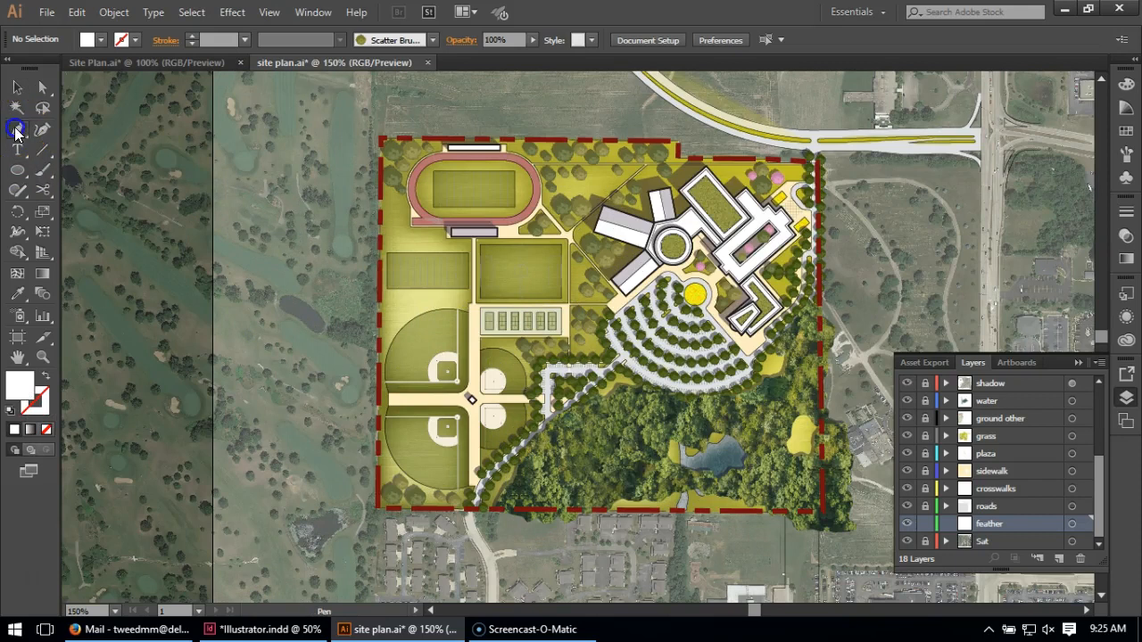
pyautogui.click(377, 508)
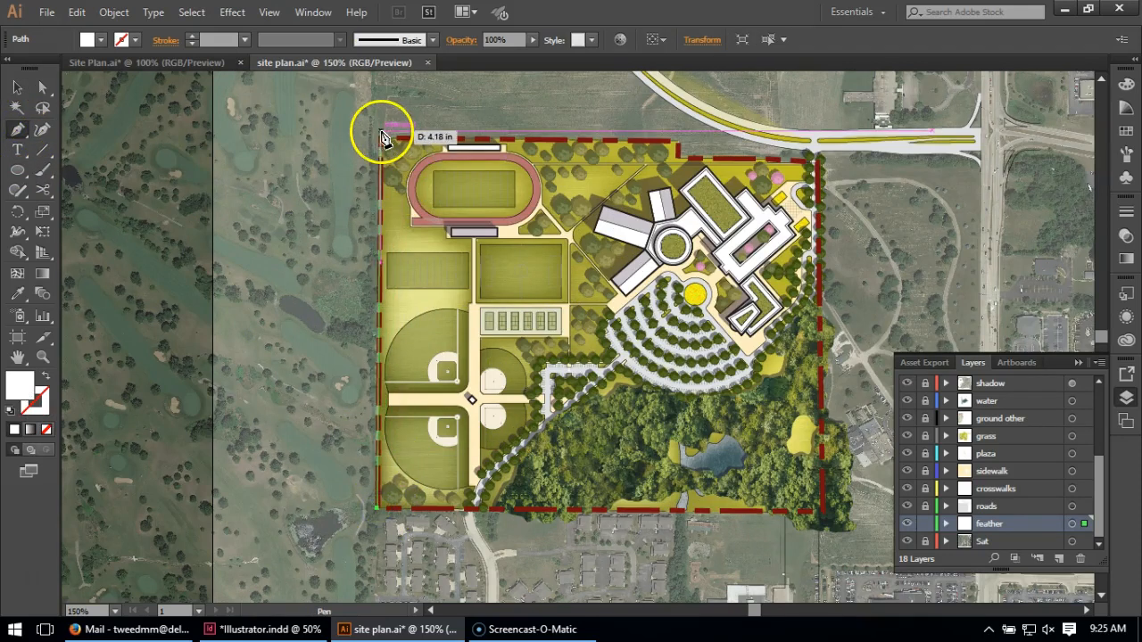
pyautogui.click(379, 140)
pyautogui.click(677, 142)
pyautogui.click(679, 157)
pyautogui.click(819, 161)
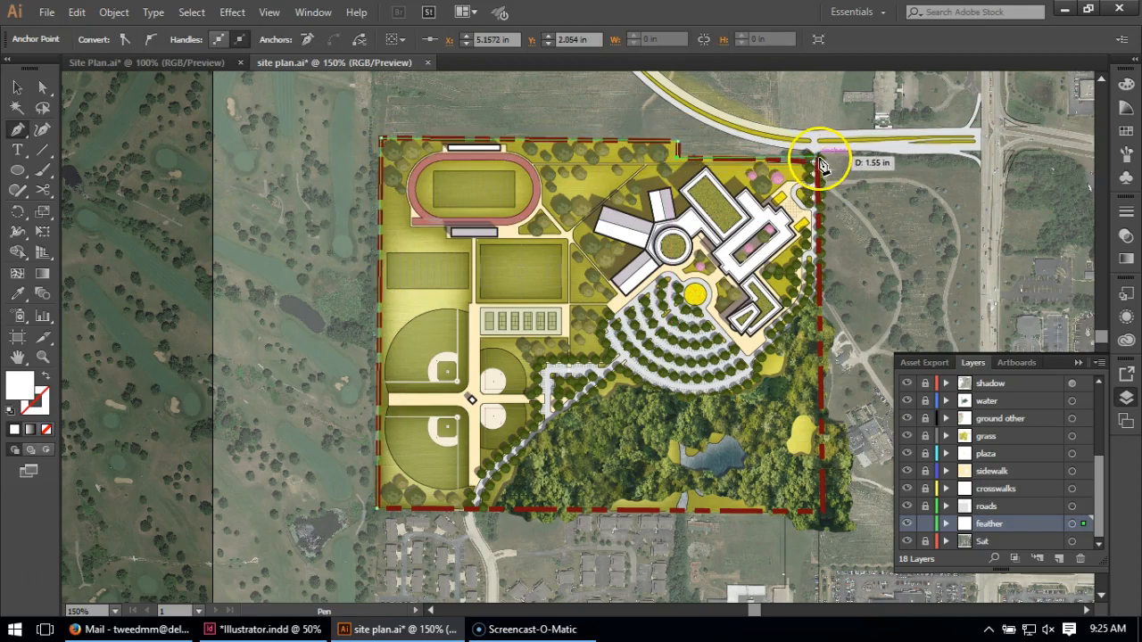
pyautogui.click(841, 520)
pyautogui.click(821, 510)
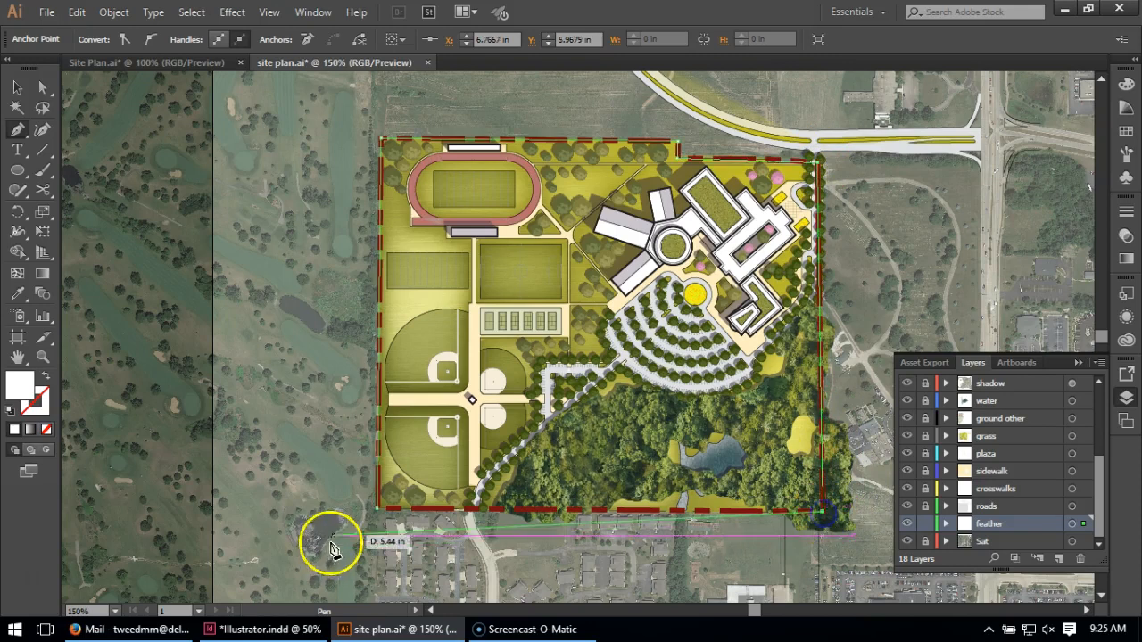
pyautogui.click(377, 510)
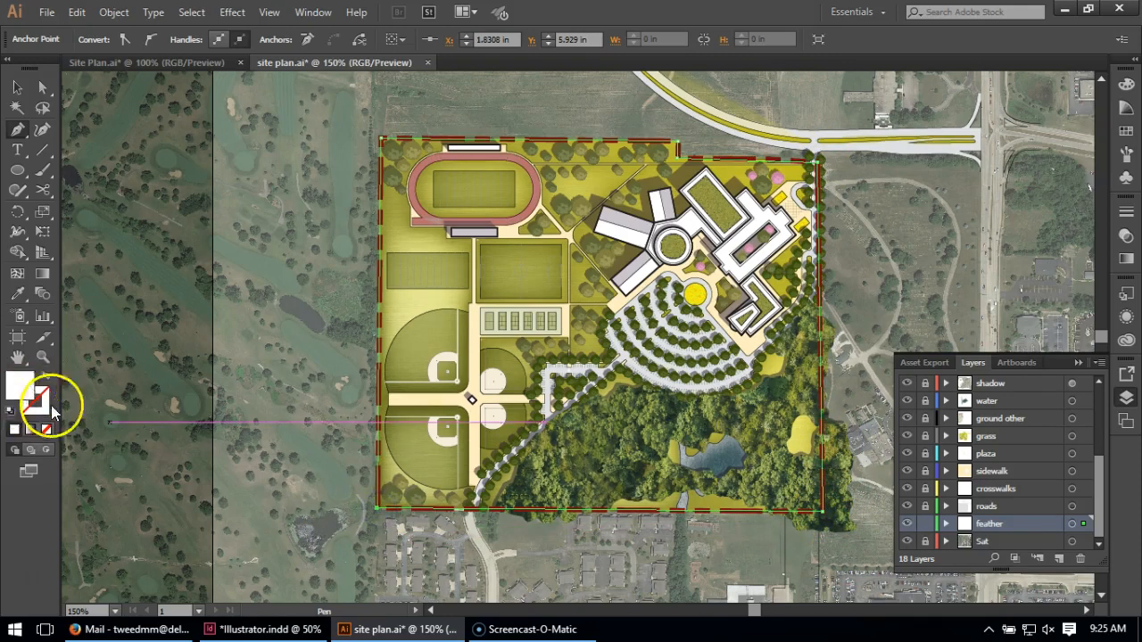
# Apply a Transform effect to the traced shape, scaling it 150% horizontally and 150% vertically with the preview on.
pyautogui.click(16, 86)
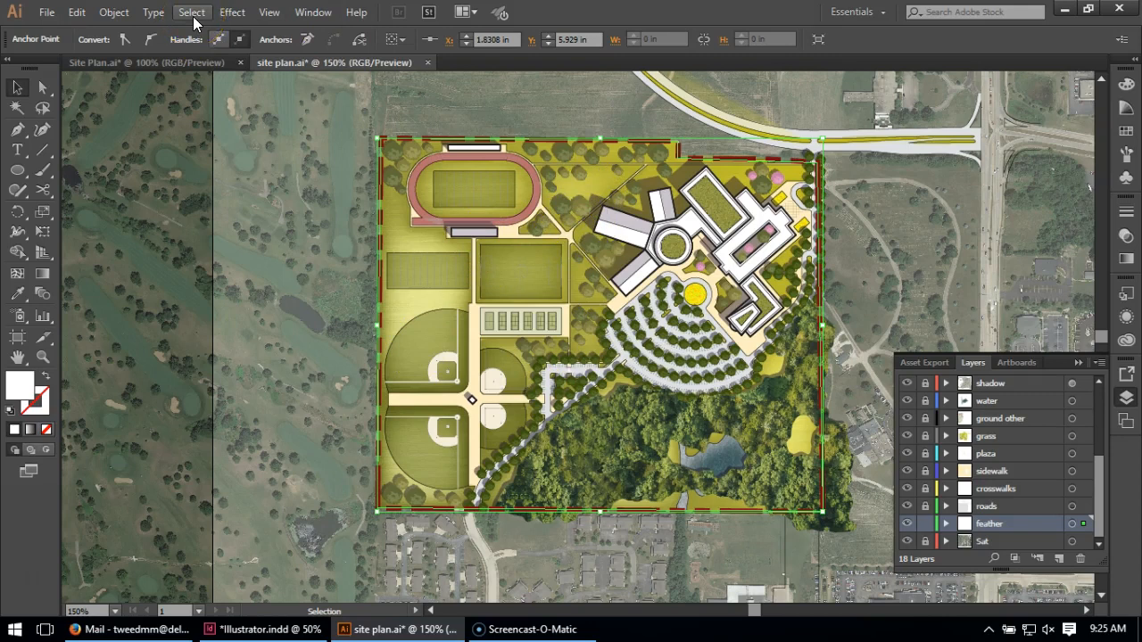
pyautogui.click(230, 13)
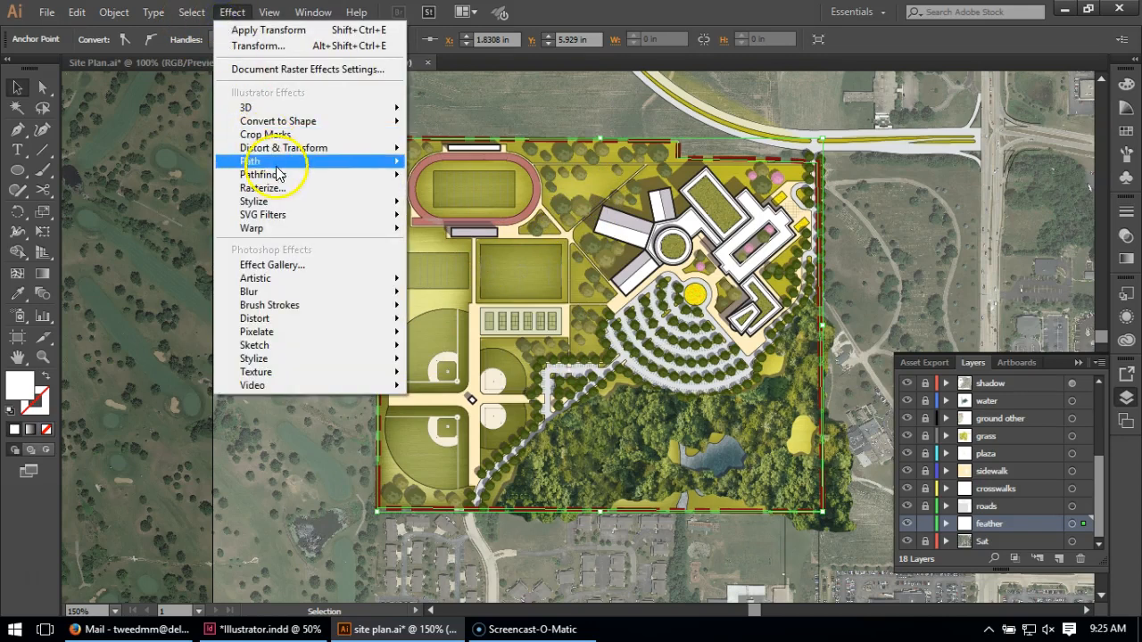
pyautogui.moveTo(290, 149)
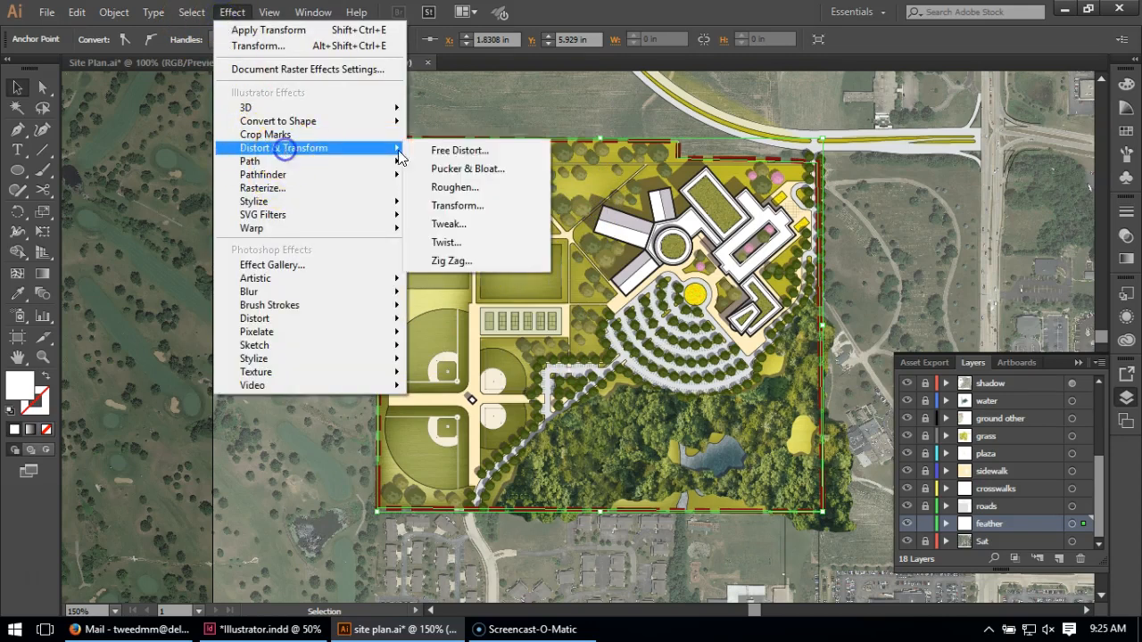
pyautogui.click(451, 206)
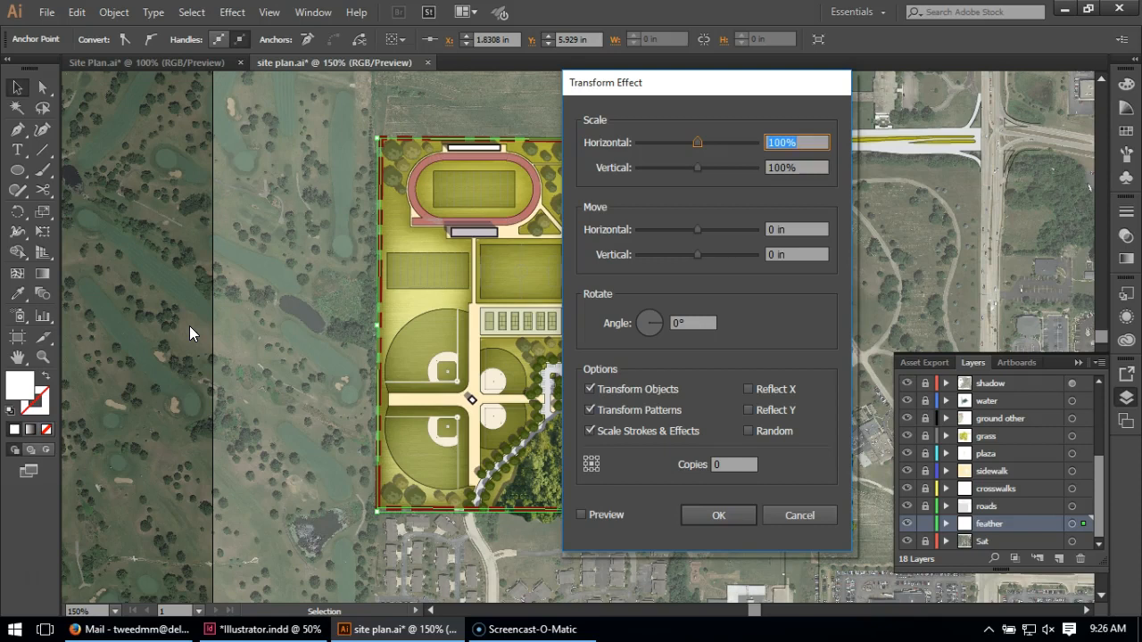
pyautogui.click(286, 357)
pyautogui.write('150')
pyautogui.press('Tab')
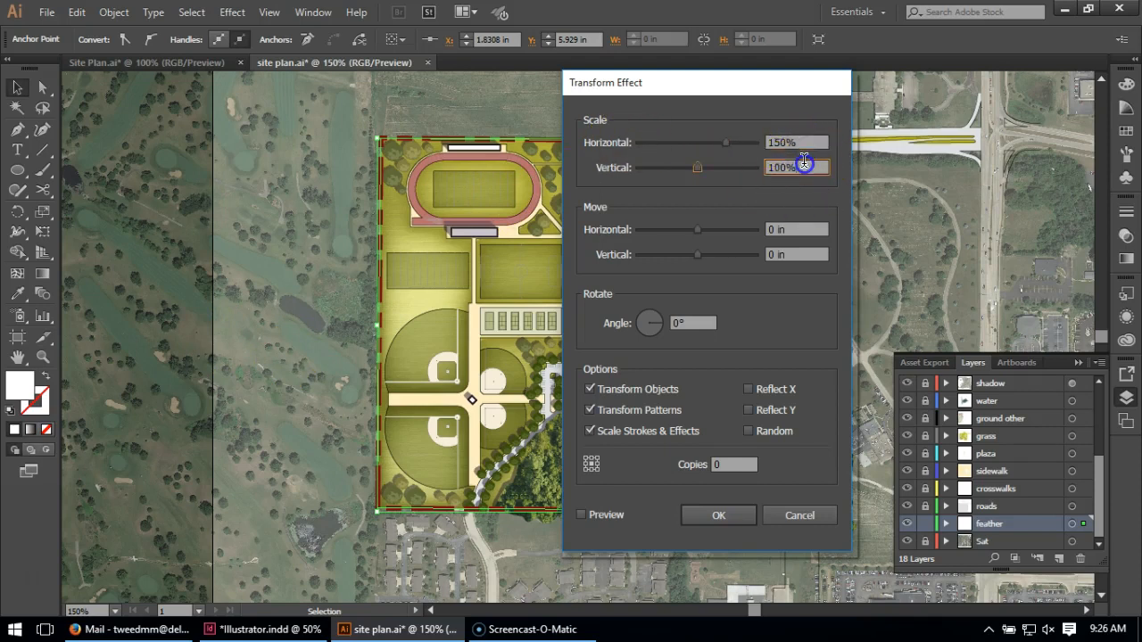
pyautogui.write('150')
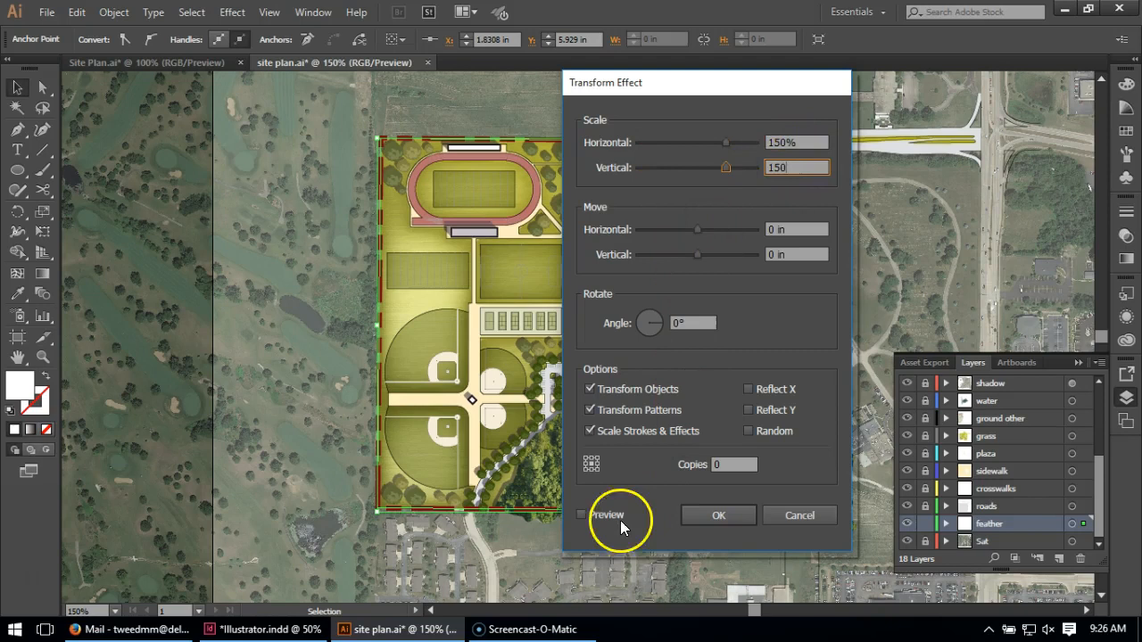
pyautogui.click(604, 514)
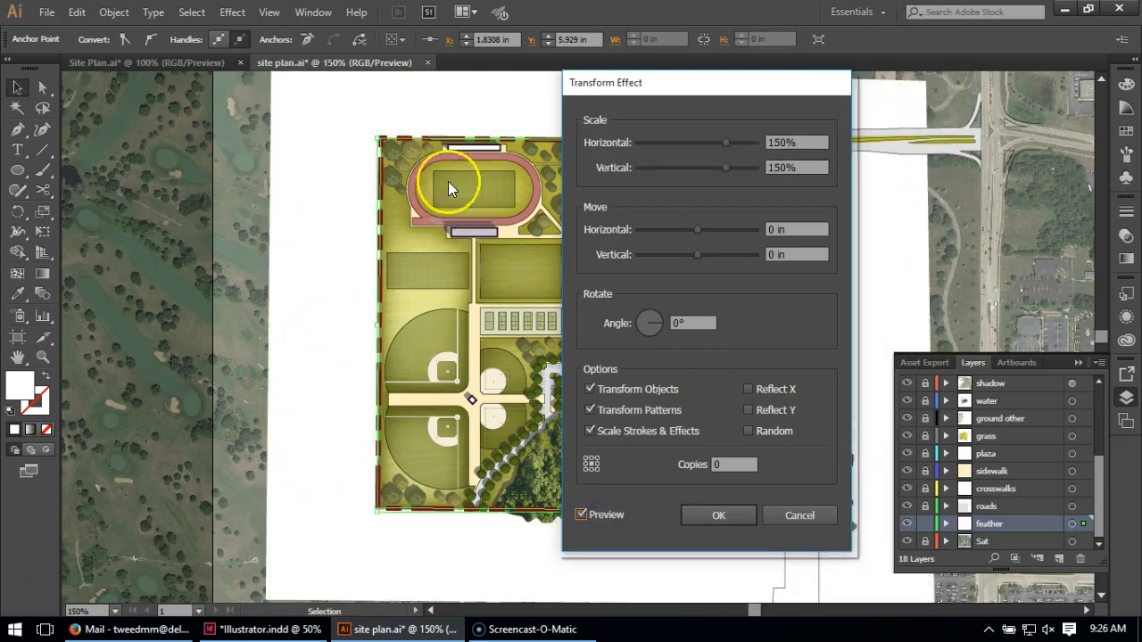
pyautogui.click(708, 518)
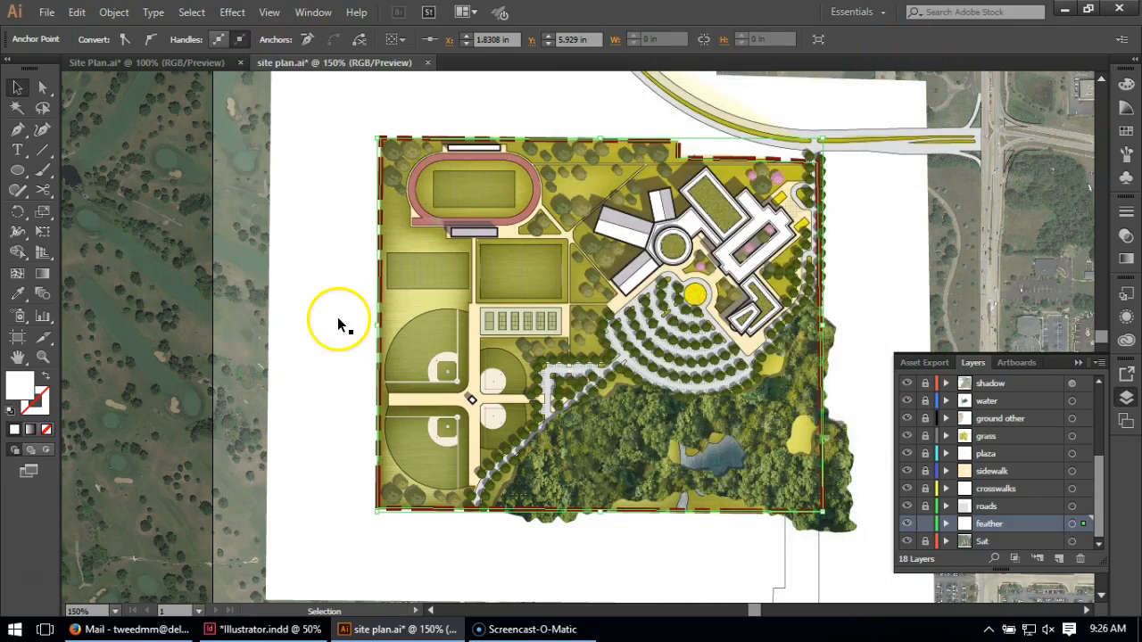
# Apply a Feather effect to the enlarged white shape so its edges fade softly into the satellite image.
pyautogui.scroll(-1, 562, 426)
pyautogui.scroll(-1, 562, 425)
pyautogui.scroll(1, 562, 426)
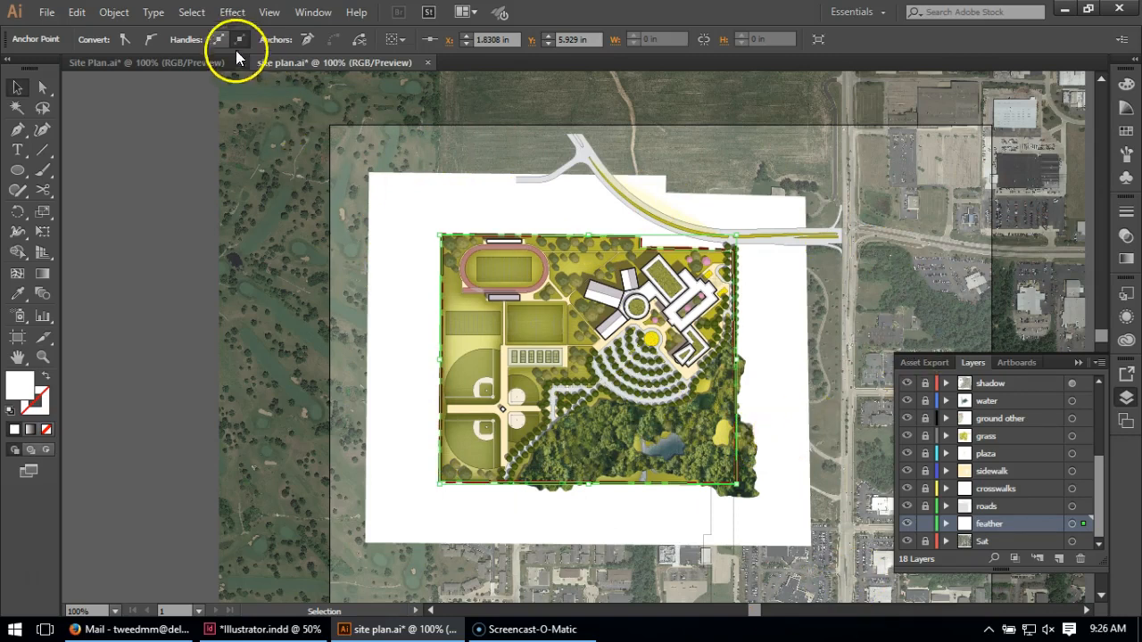
pyautogui.click(223, 12)
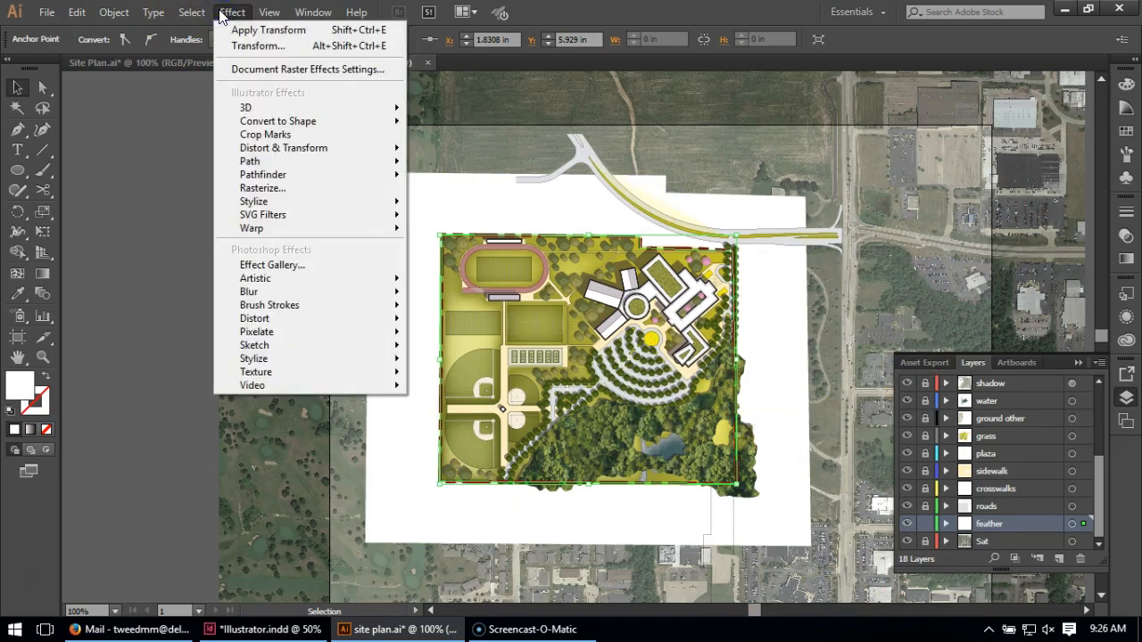
pyautogui.moveTo(249, 202)
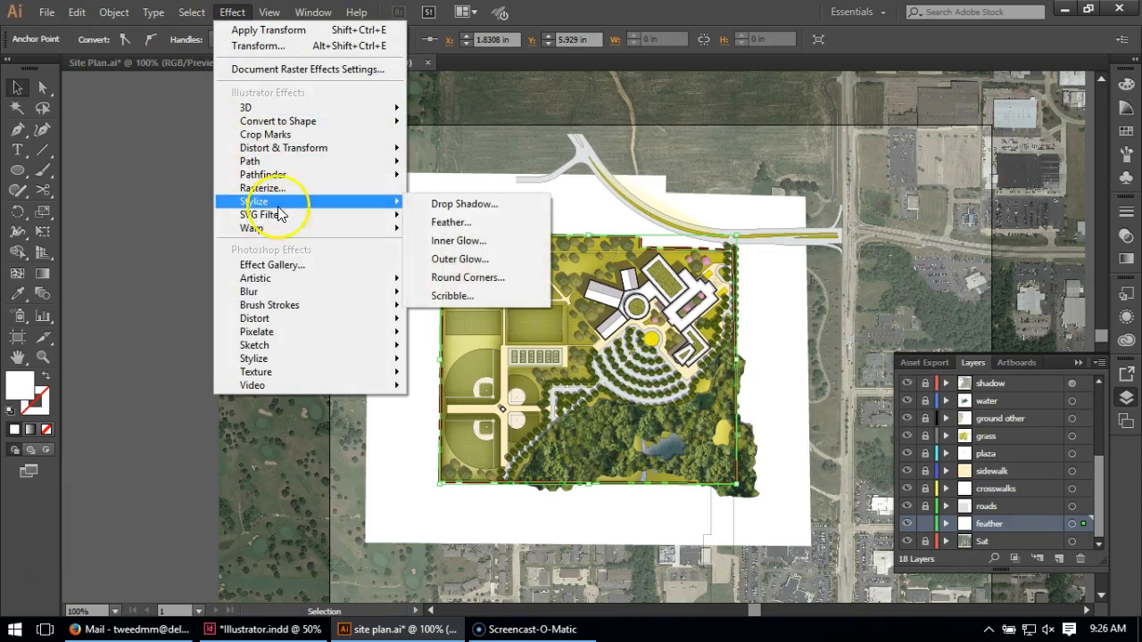
pyautogui.click(438, 223)
pyautogui.moveTo(77, 12); pyautogui.dragTo(362, 124)
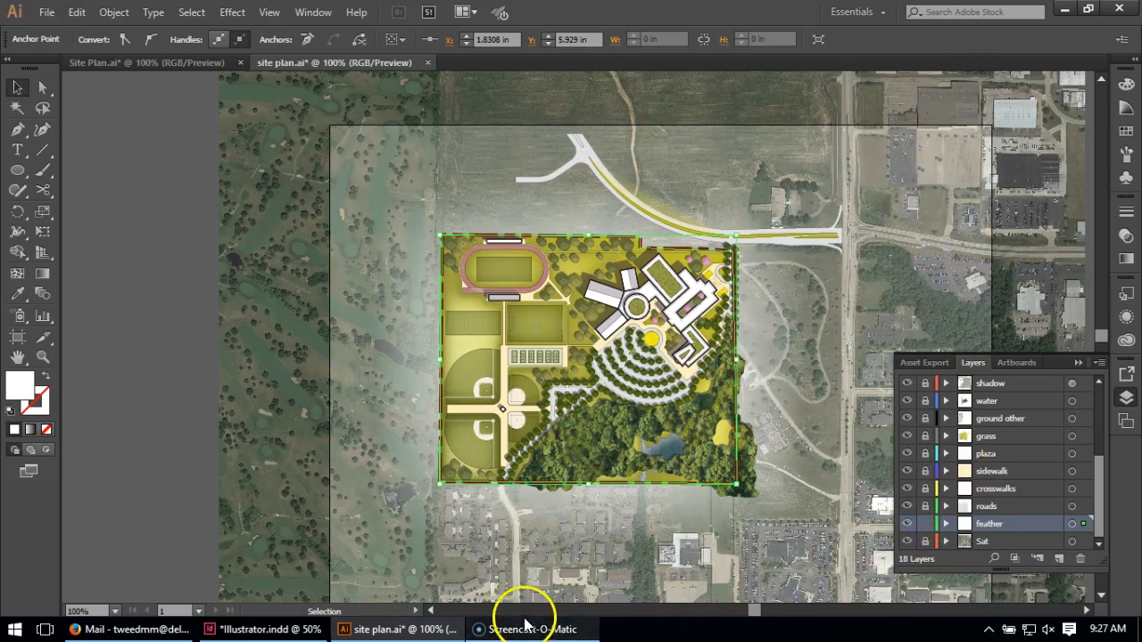
pyautogui.scroll(-3, 830, 491)
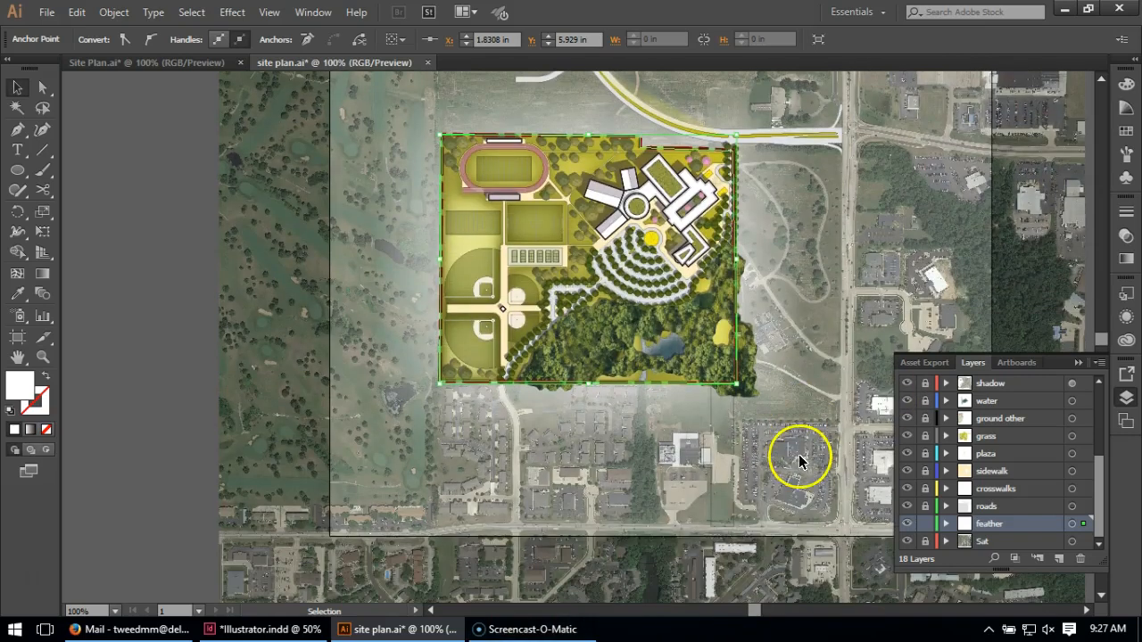
pyautogui.scroll(1, 857, 282)
pyautogui.scroll(2, 858, 276)
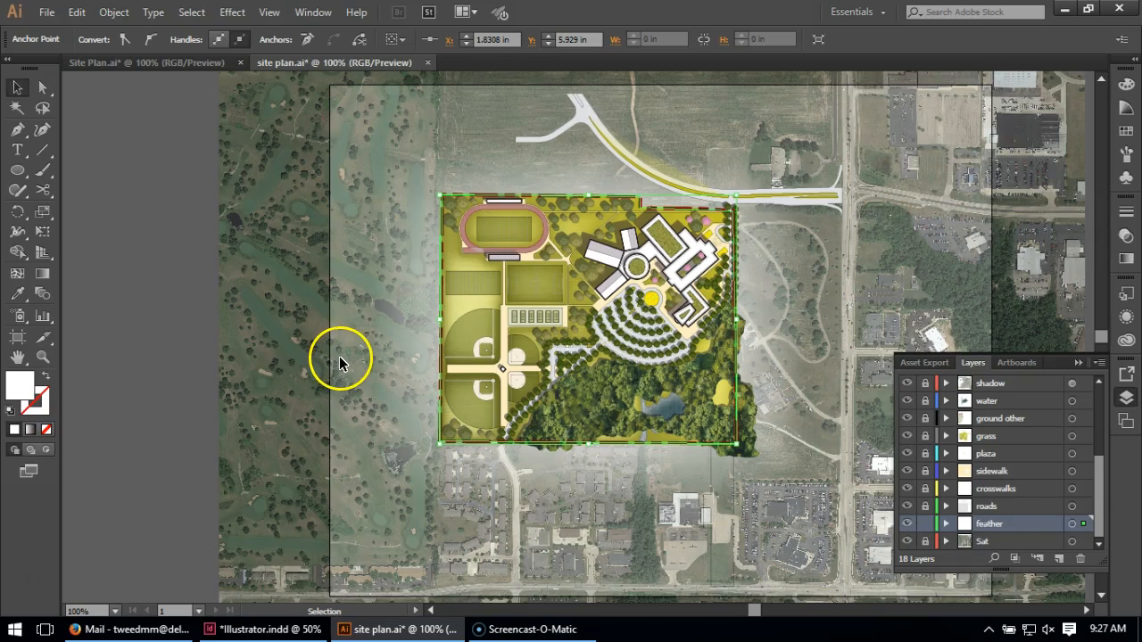
# Reduce the opacity of the feathered white shape around the property to 62% and deselect it.
pyautogui.click(188, 328)
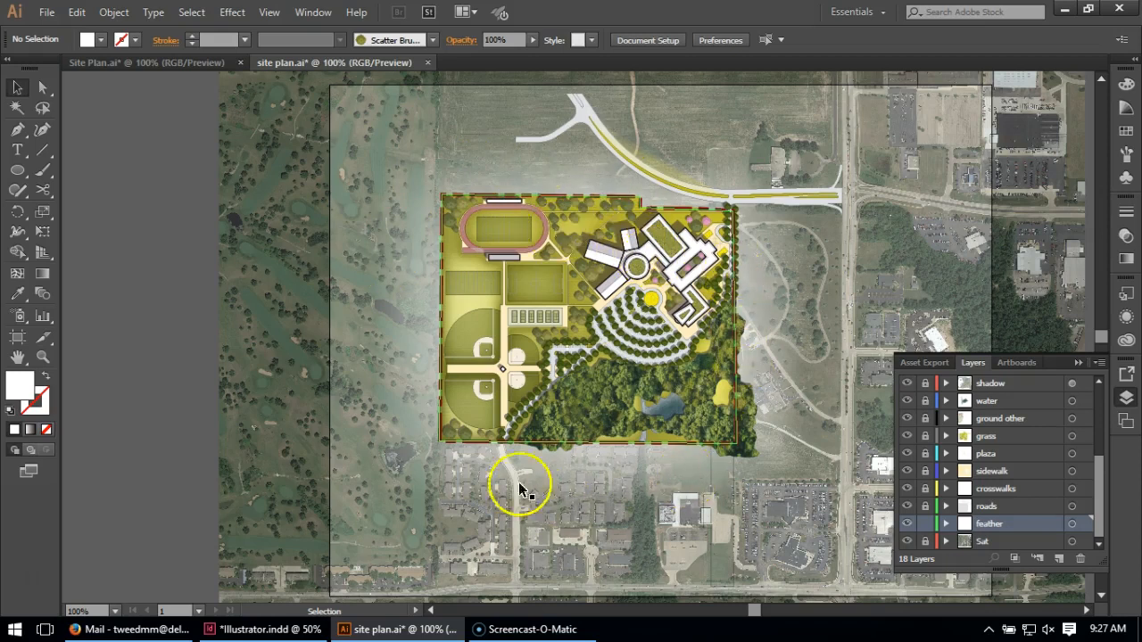
pyautogui.click(453, 342)
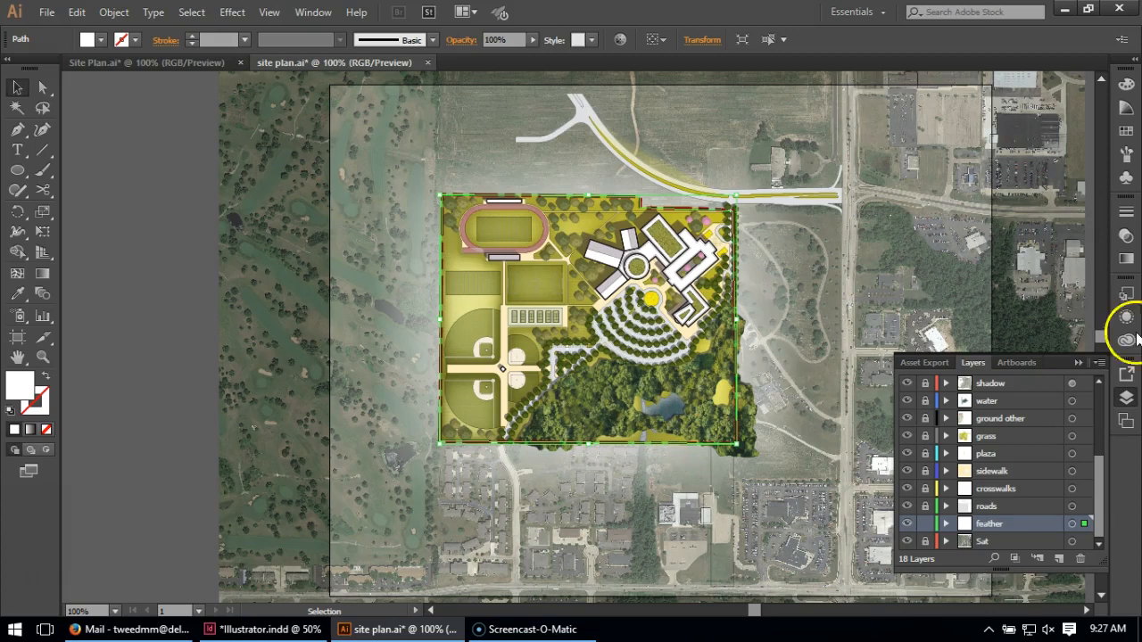
pyautogui.click(1124, 237)
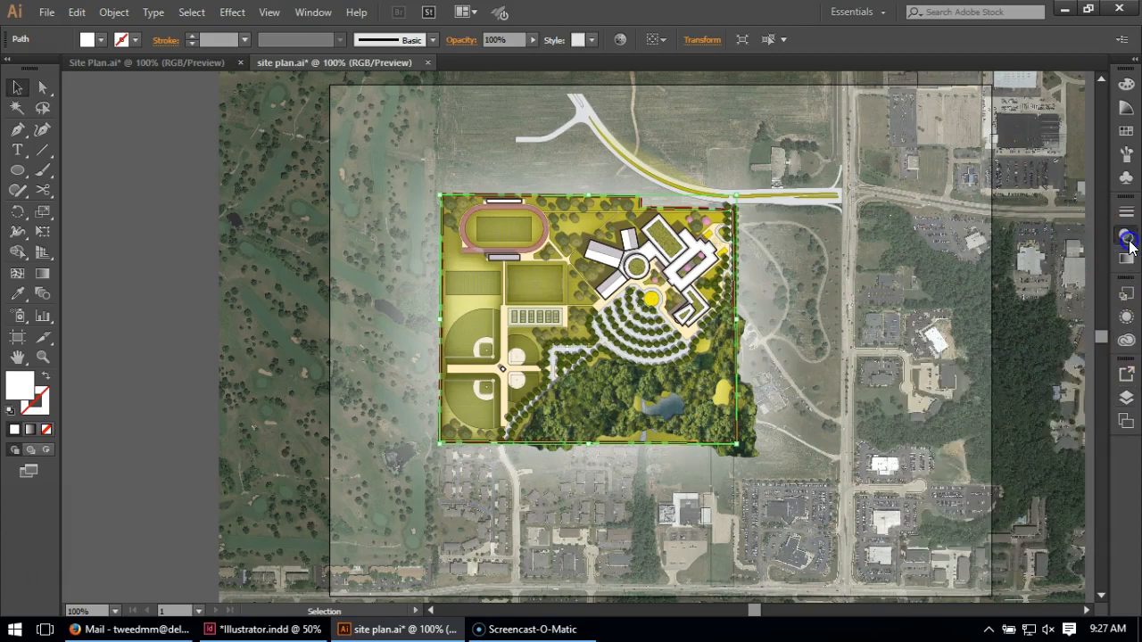
pyautogui.click(1089, 223)
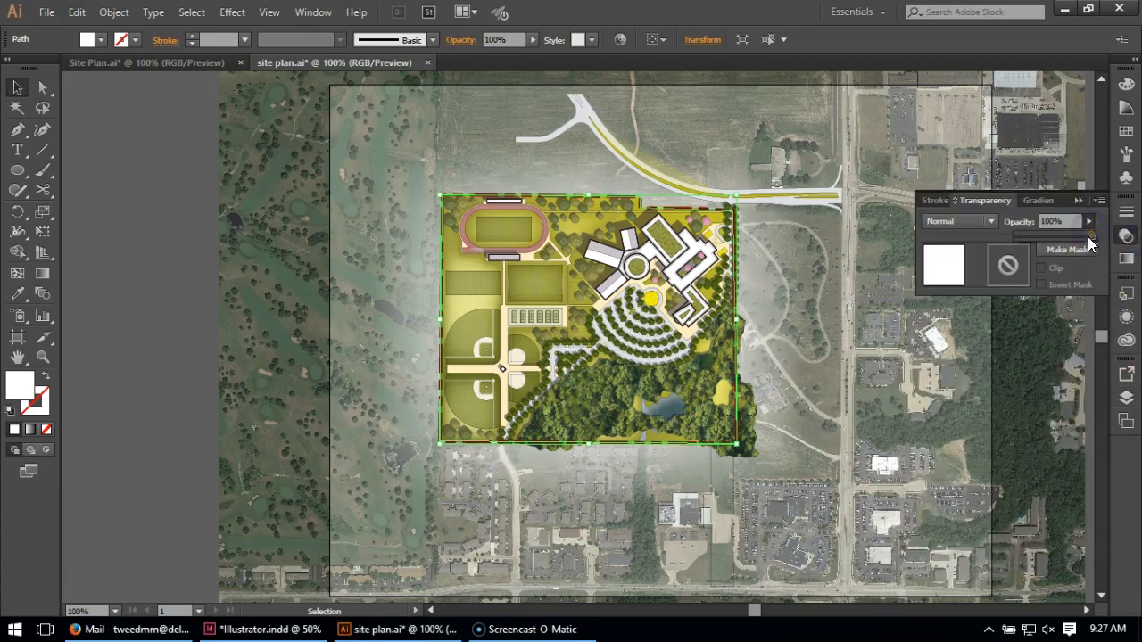
pyautogui.moveTo(1059, 237); pyautogui.dragTo(1060, 237)
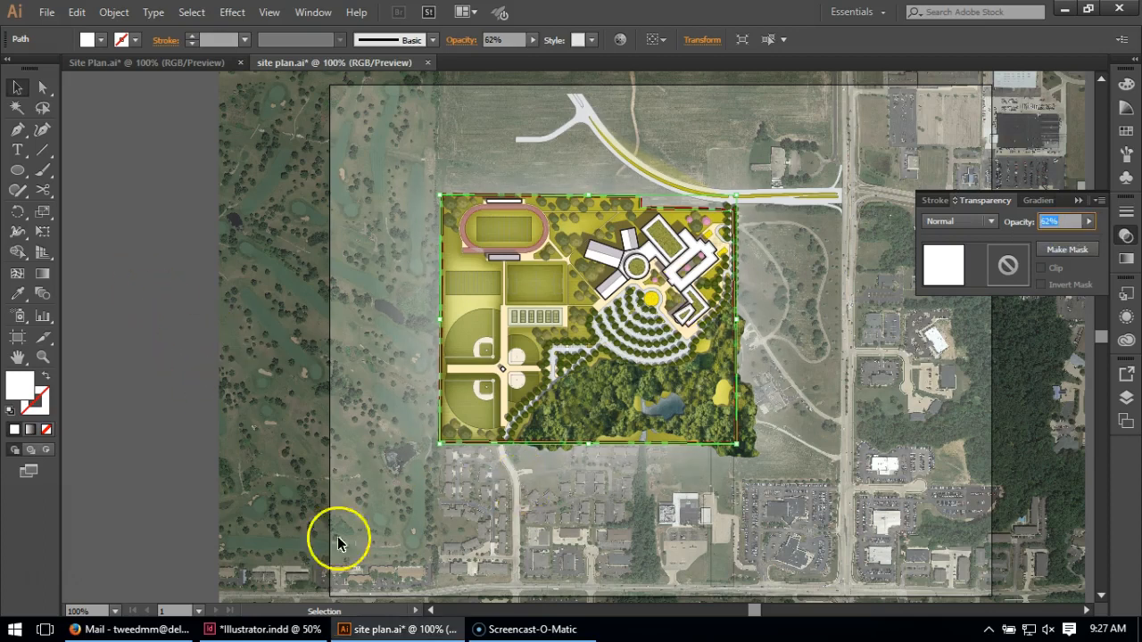
pyautogui.click(156, 277)
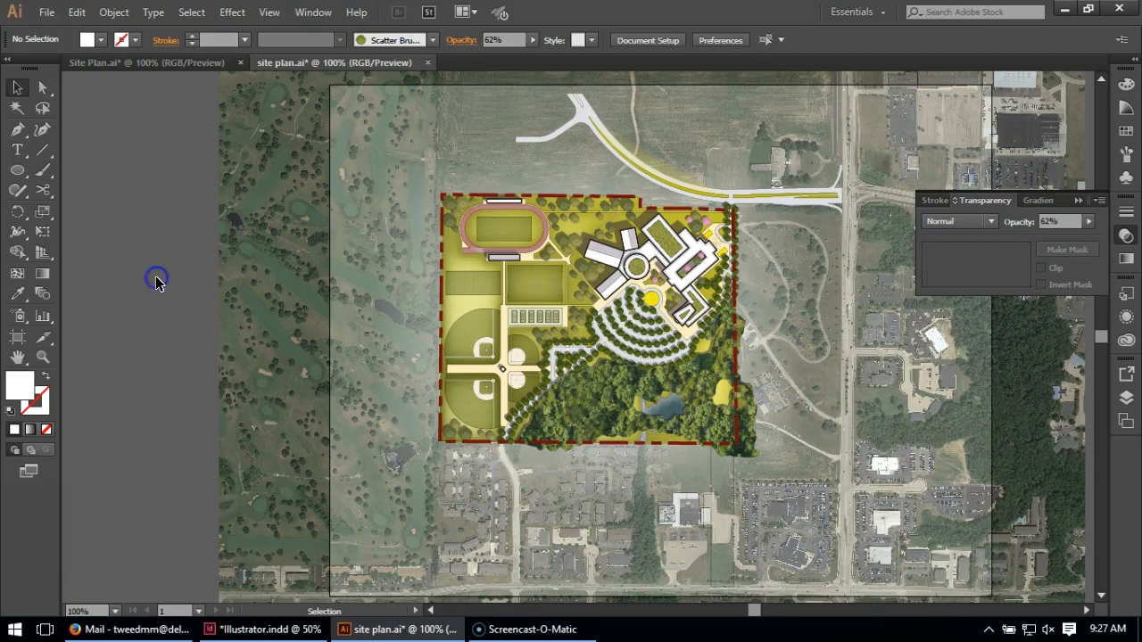